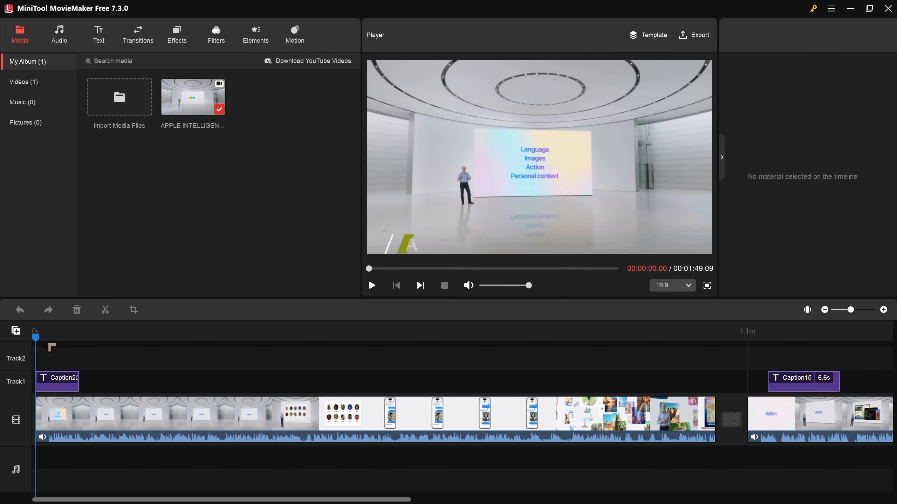
- Scrub through the first clip up to about 30 seconds and return to the start of the timeline
drag(40, 345, 152, 399)
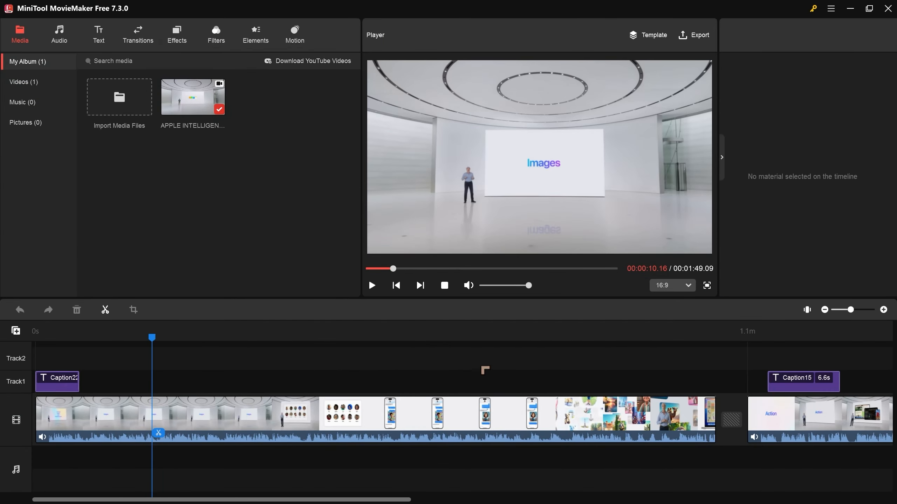
drag(151, 341, 365, 374)
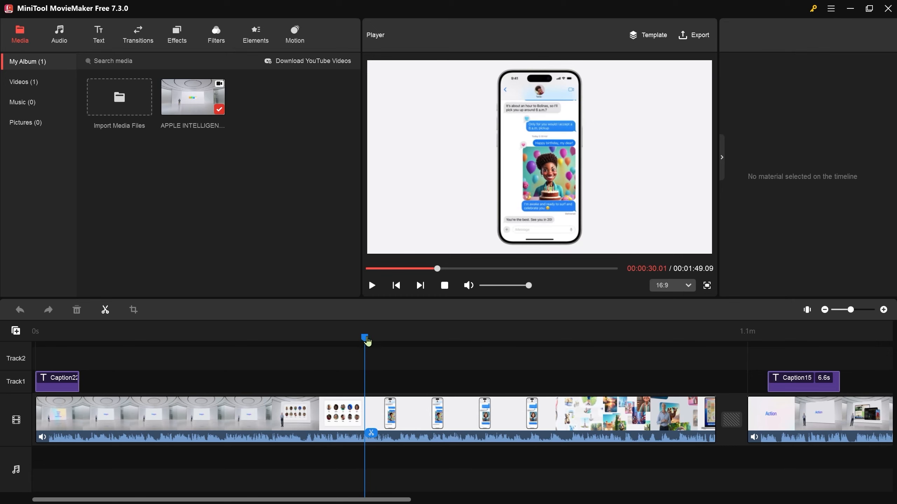
drag(366, 339, 8, 357)
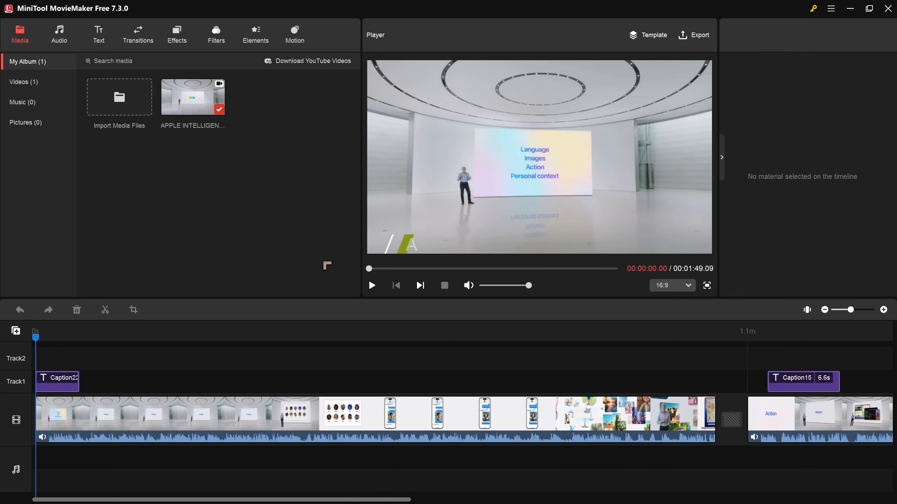
- Mute the player and play the video preview from the beginning of the timeline
click(469, 286)
mouse_move(36, 342)
mouse_down()
mouse_move(68, 347)
mouse_move(34, 353)
mouse_up()
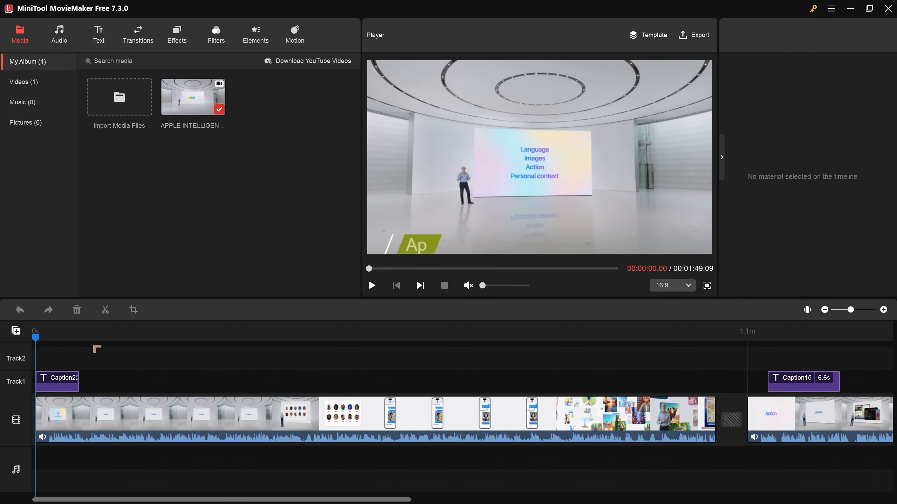
key(space)
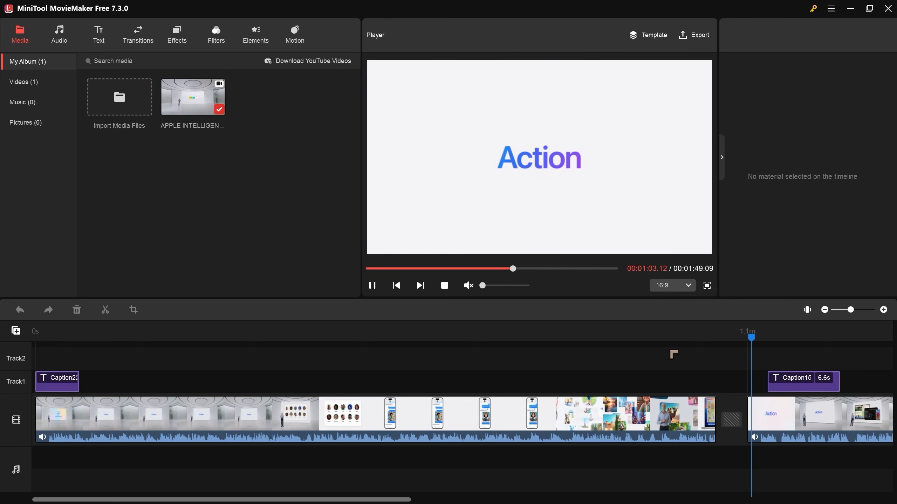
- Inspect the text properties of the "Action Model?" caption and the opening "Apple WWDC" caption
click(510, 239)
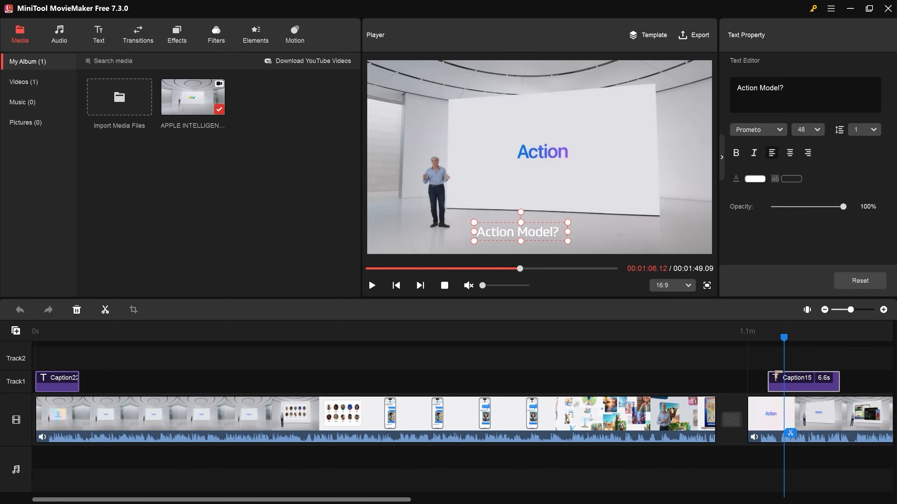
click(788, 386)
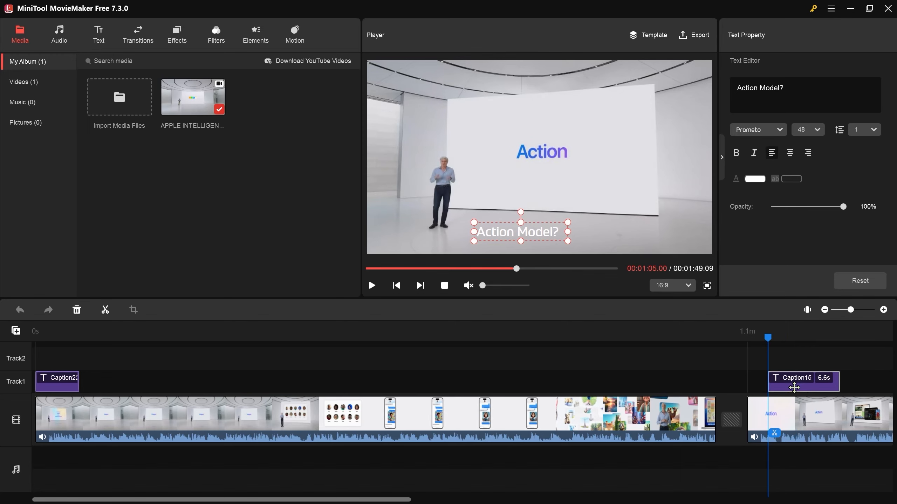
click(54, 371)
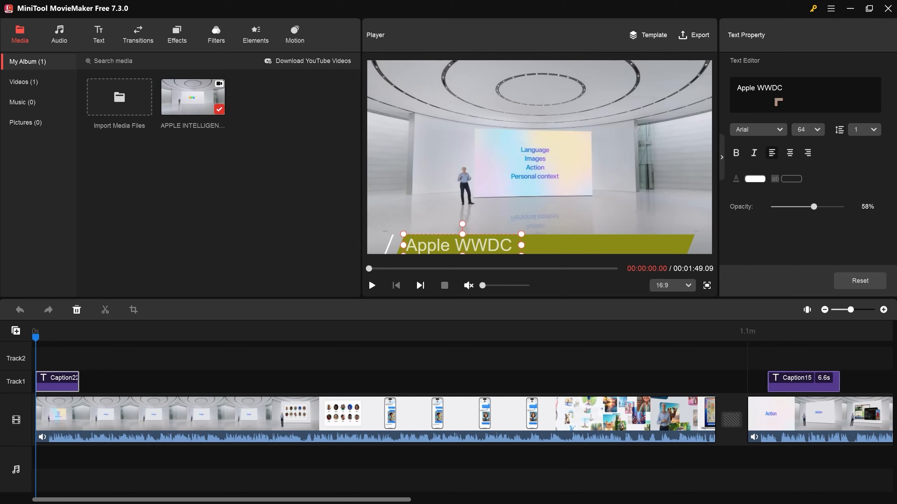
- Try pink as the text colour of the "Action Model?" caption and settle on dark grey
click(783, 384)
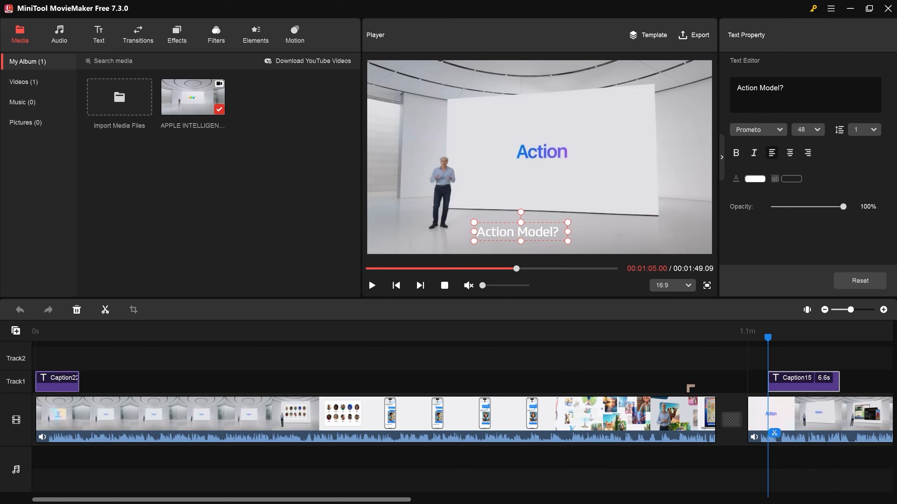
click(752, 179)
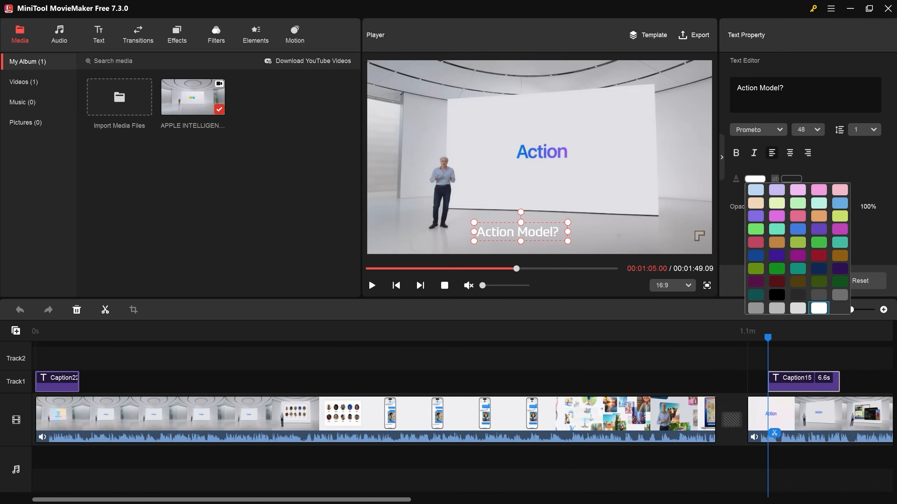
click(786, 224)
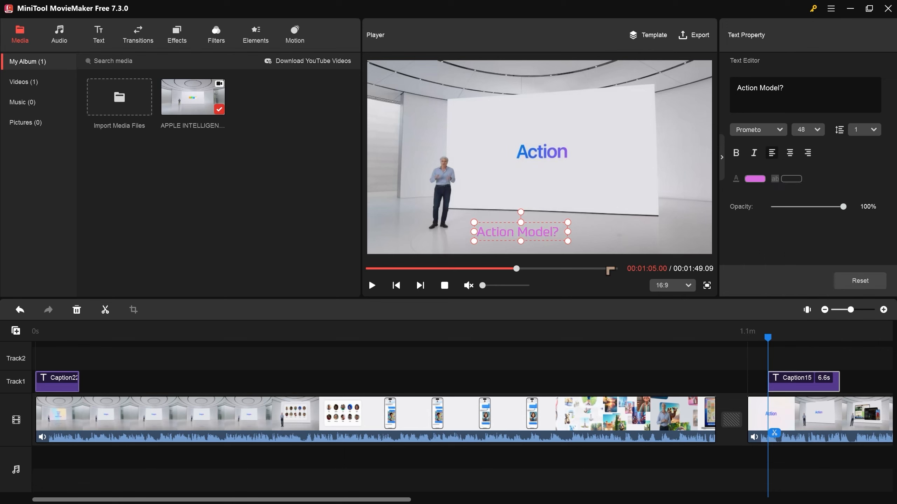
click(753, 176)
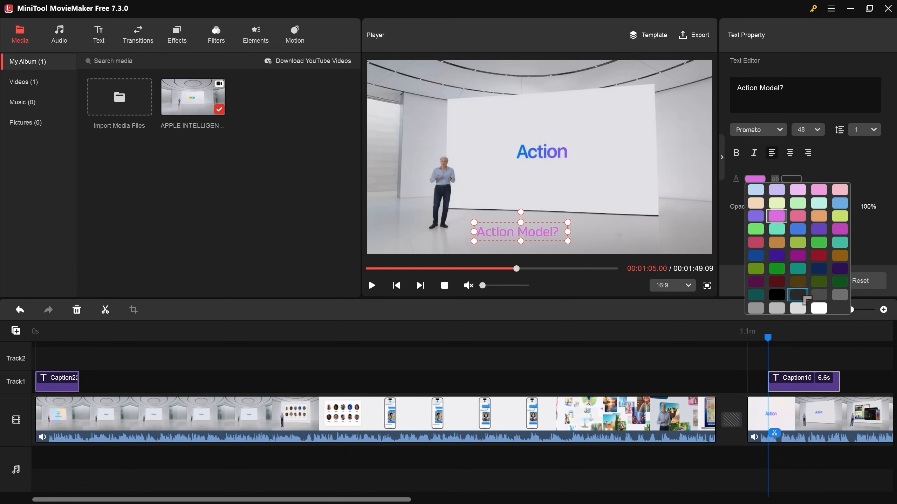
click(803, 298)
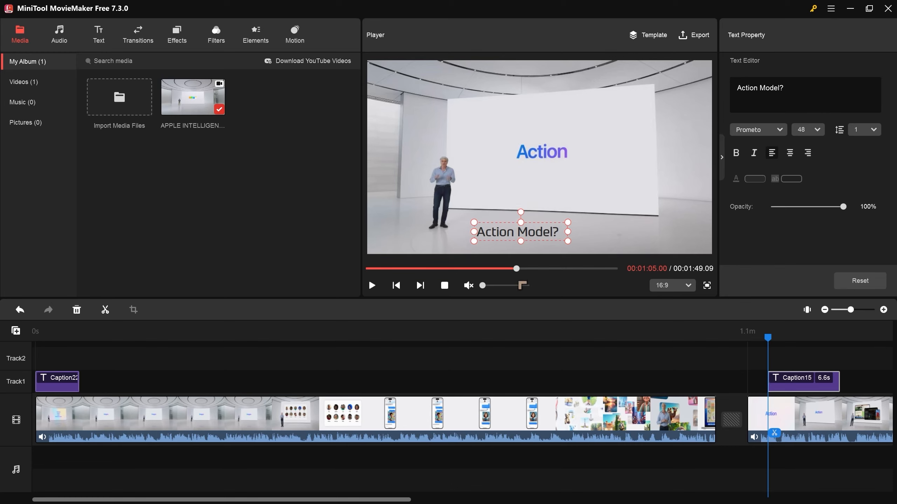
- Preview the section around the one-minute mark to check the clip transition and the "Action Model?" caption
drag(517, 272, 503, 269)
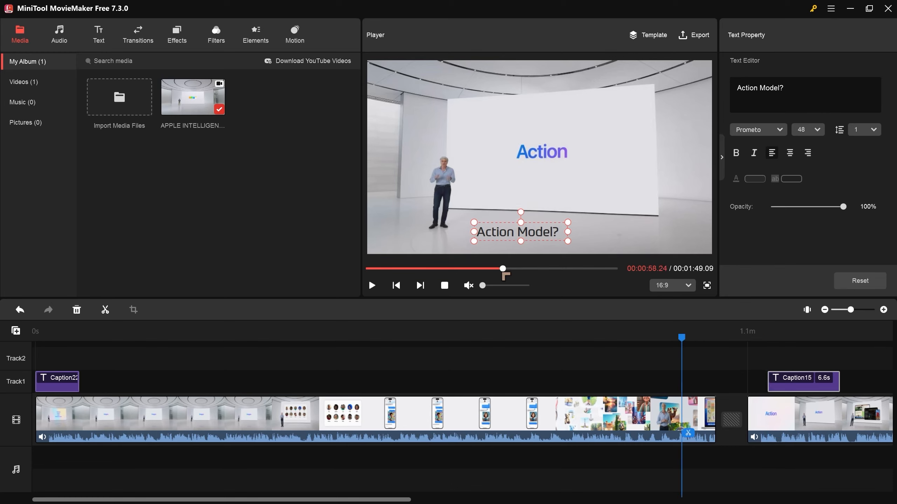
click(372, 286)
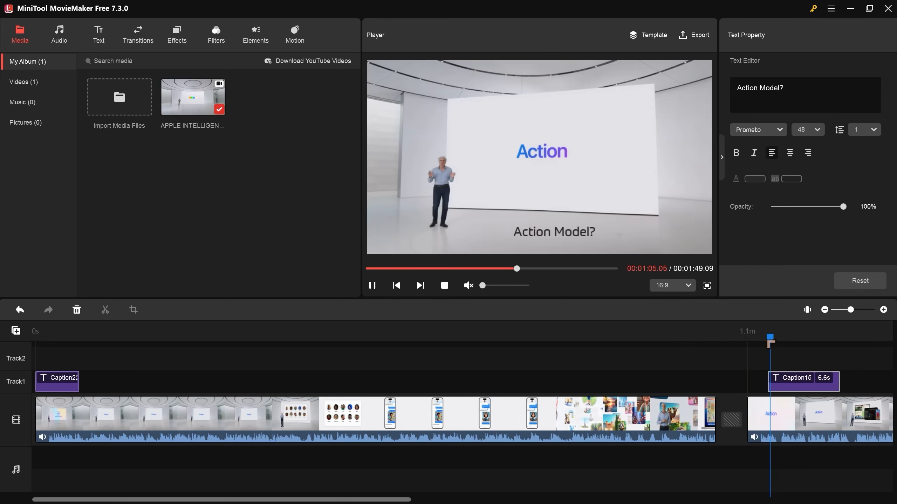
click(692, 338)
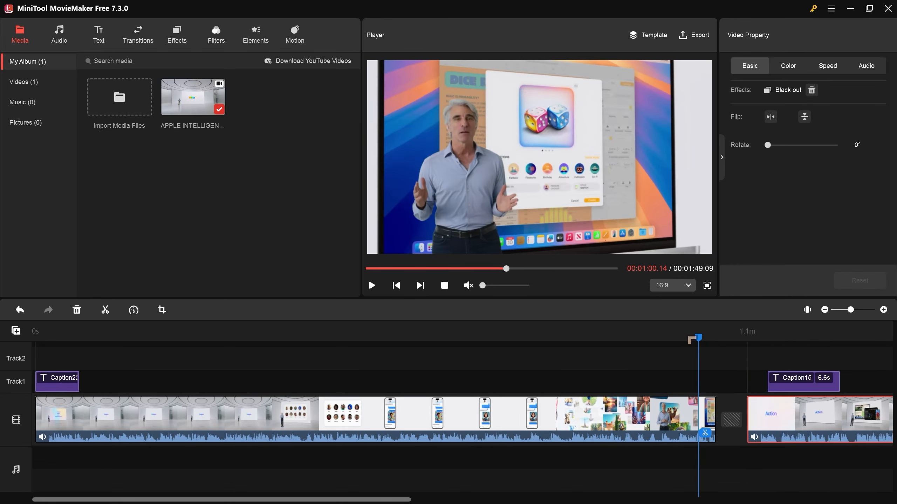
click(373, 286)
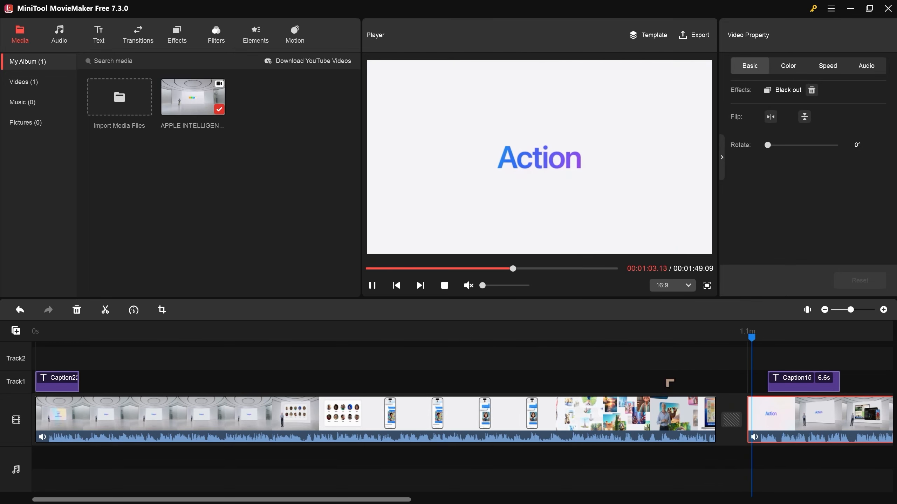
click(372, 285)
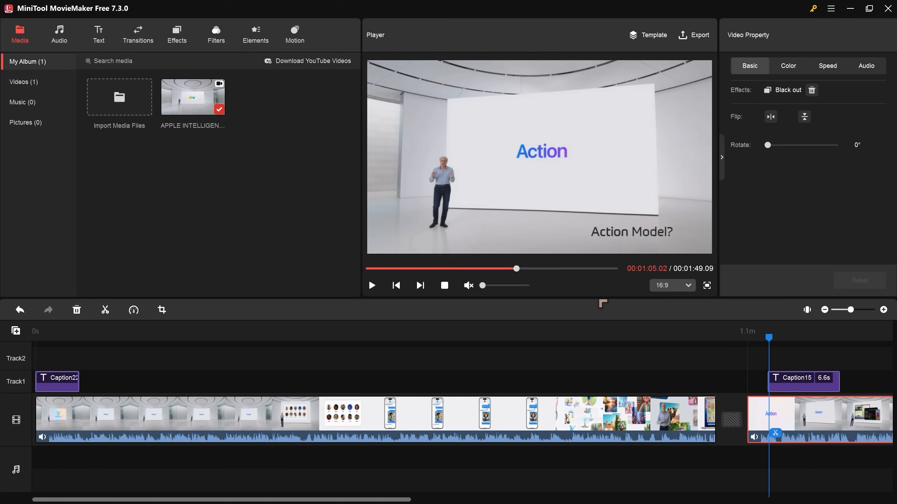
- Browse the trending transitions and replace the transition between the two clips with Doorway
click(147, 40)
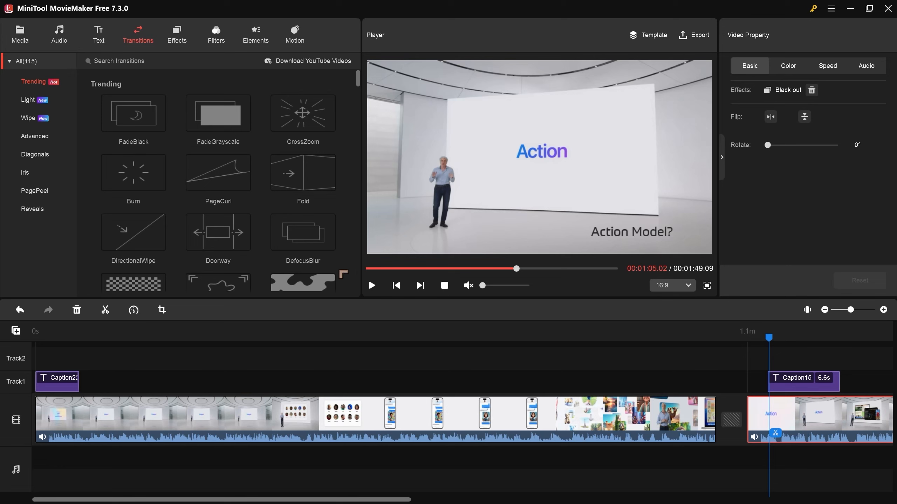
scroll(319, 213, down, 2)
scroll(320, 213, down, 3)
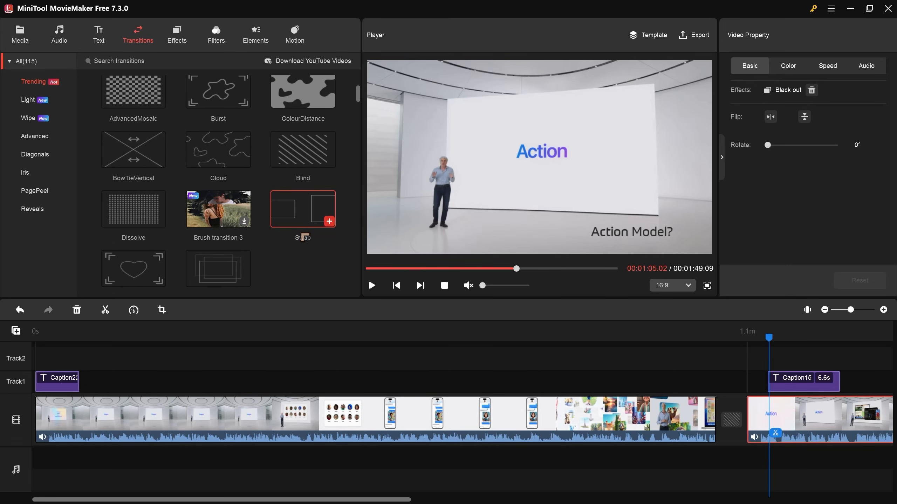
scroll(307, 209, up, 1)
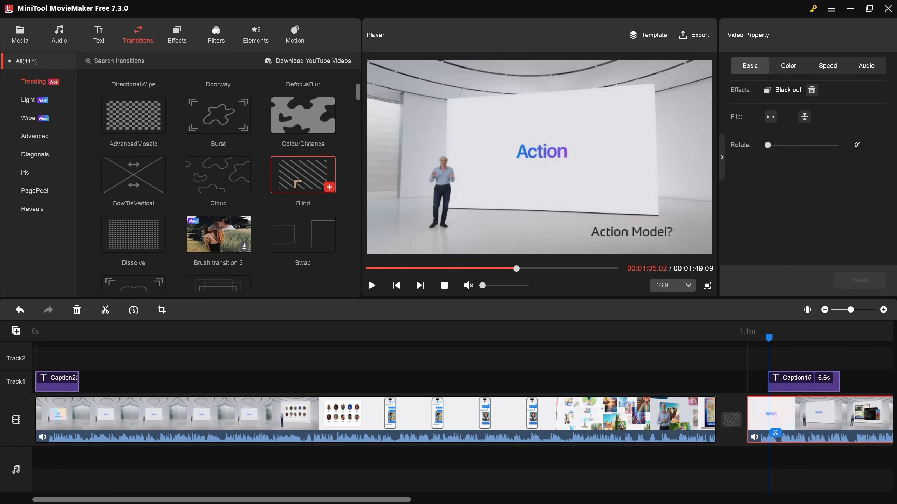
mouse_move(296, 184)
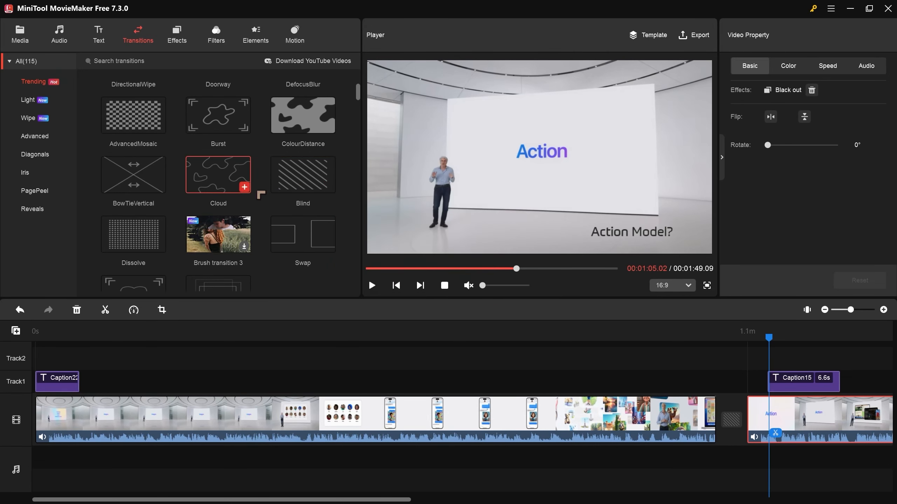
scroll(244, 191, up, 5)
mouse_move(228, 191)
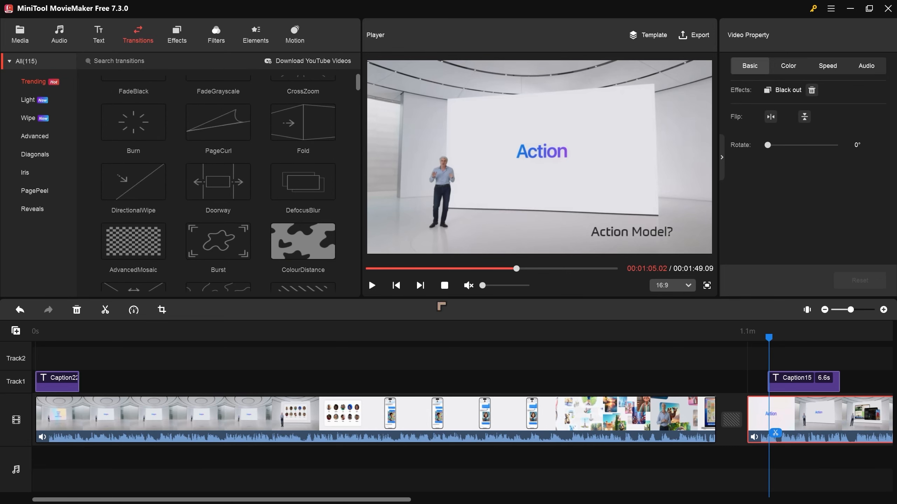
click(729, 422)
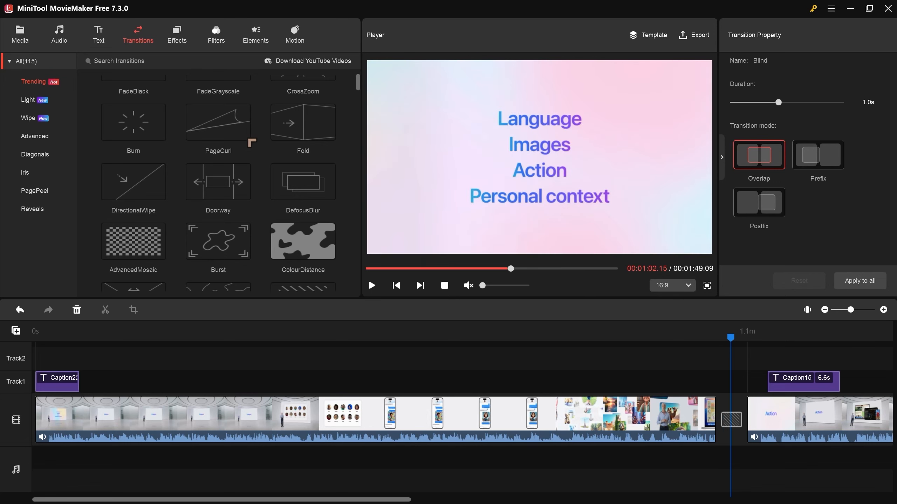
mouse_move(247, 201)
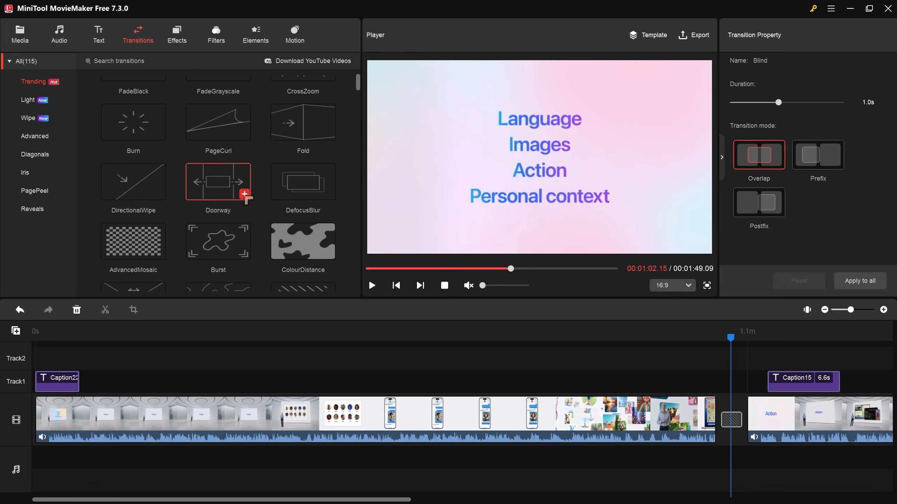
click(244, 194)
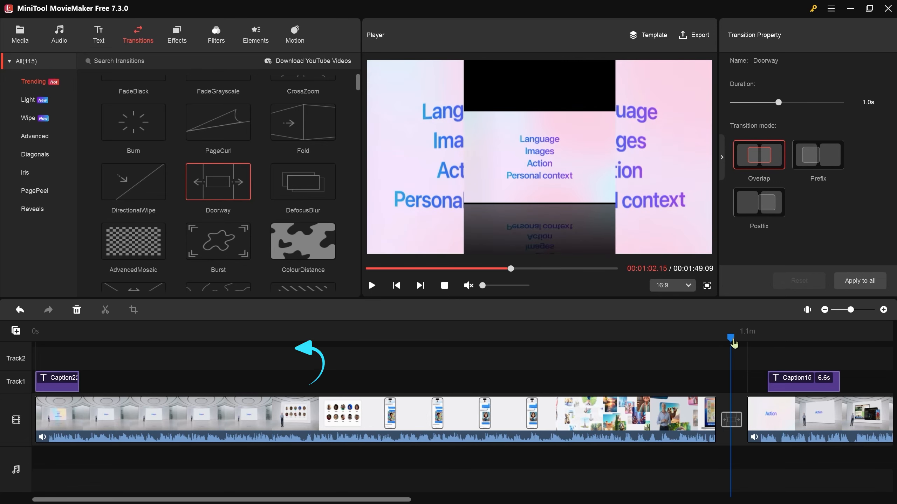
- Play back the Doorway transition and return the playhead to about the one-minute mark
drag(734, 342, 711, 339)
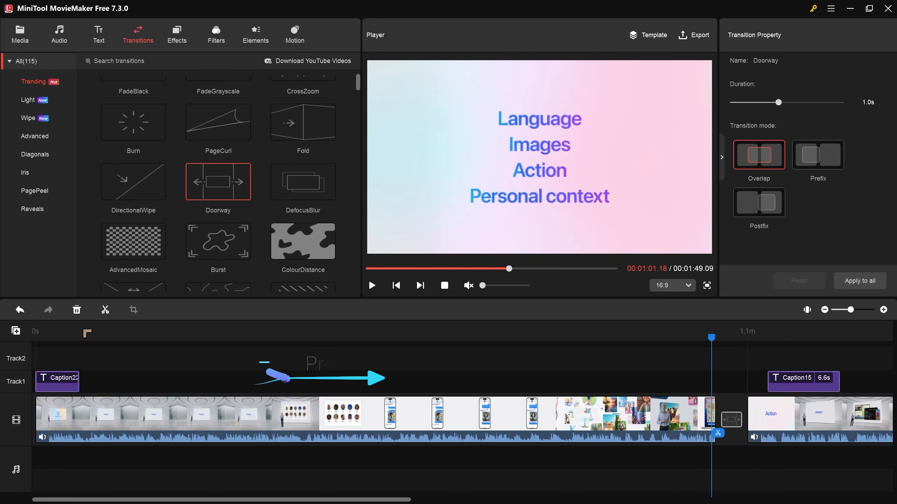
key(space)
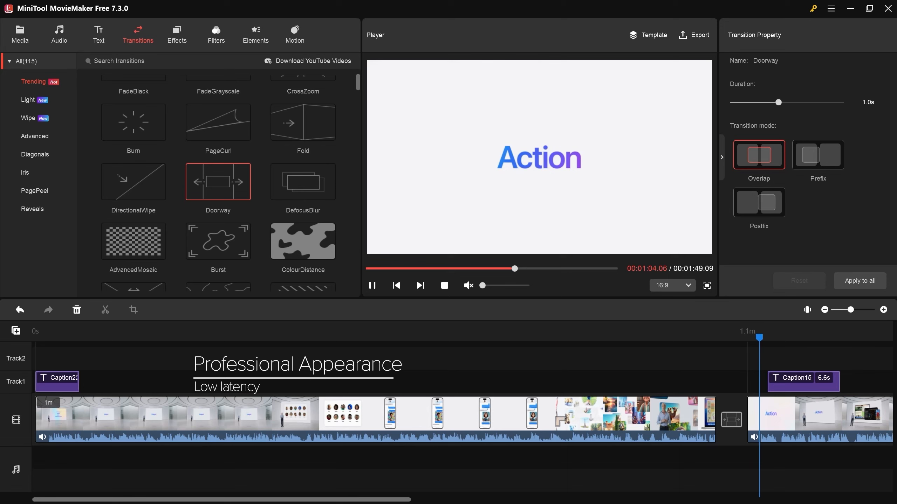
drag(762, 340, 694, 350)
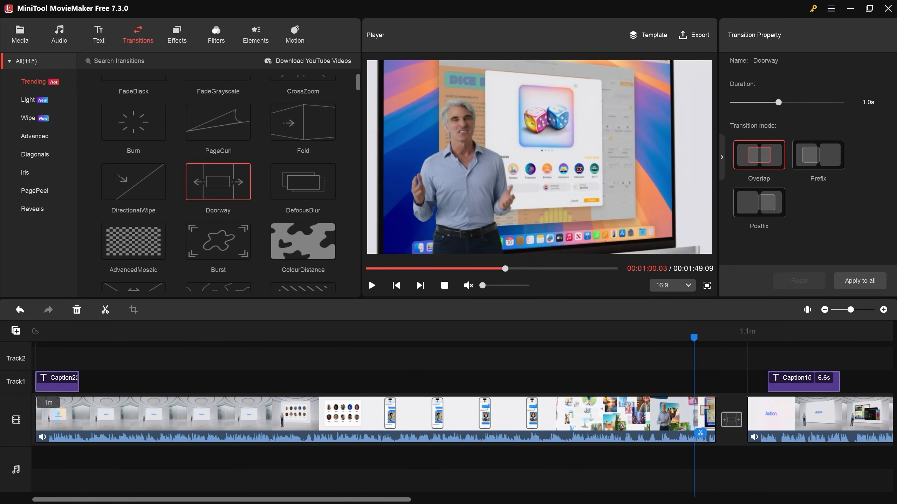
- Add the Caption22 text template at 00:00:27.12 on the timeline and undo the addition
click(98, 40)
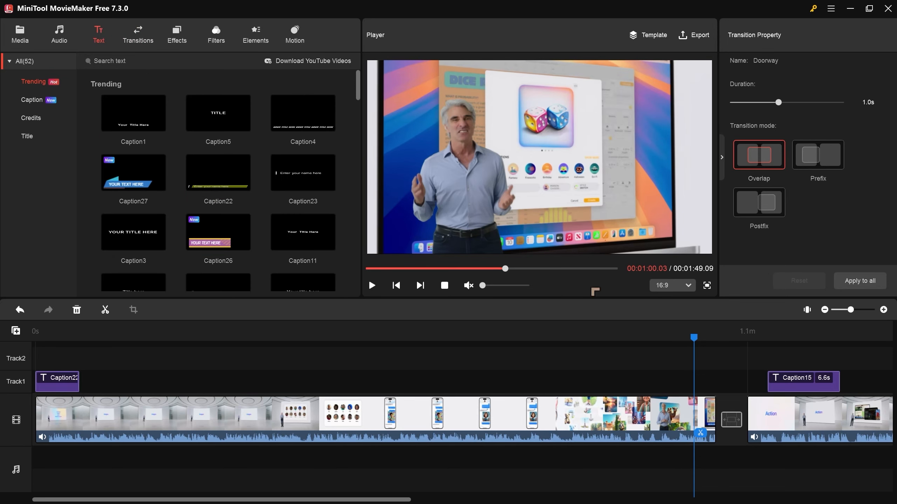
drag(694, 341, 336, 339)
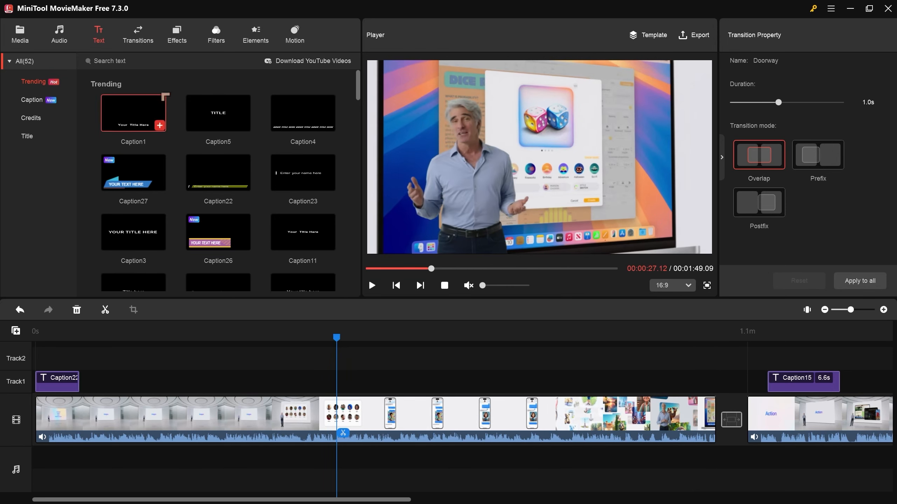
mouse_move(202, 170)
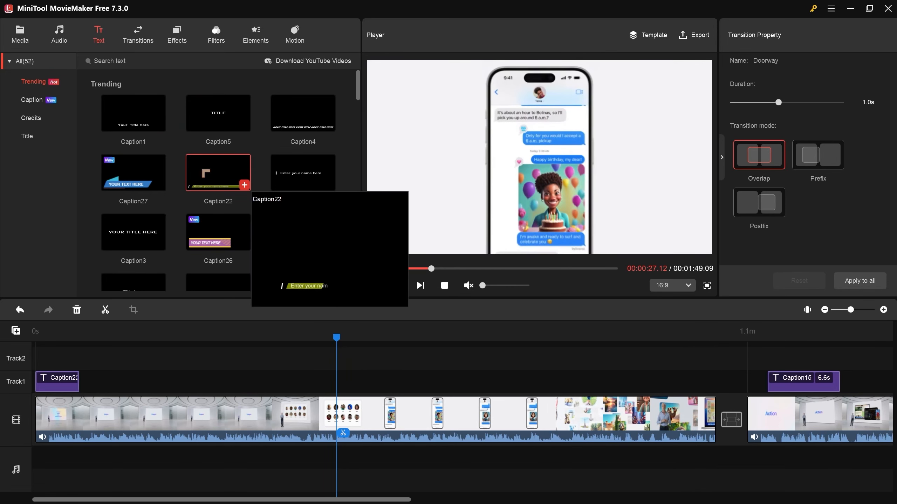
click(245, 184)
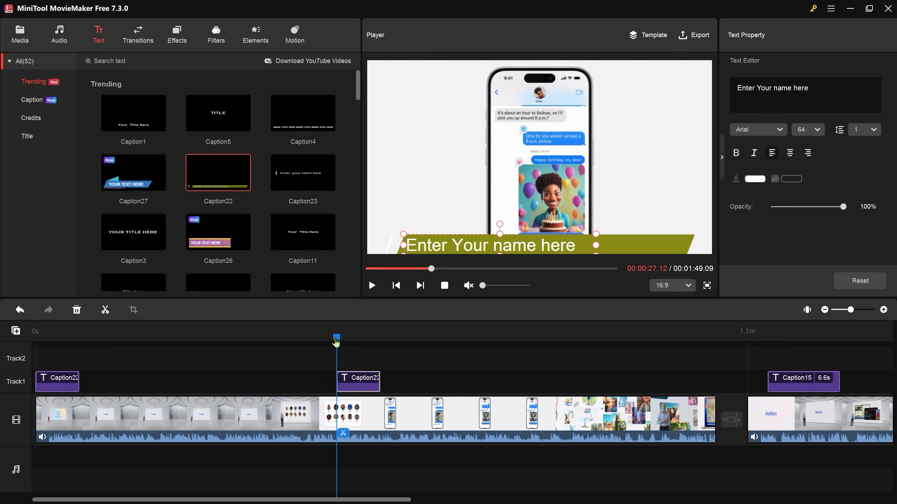
key(ctrl+z)
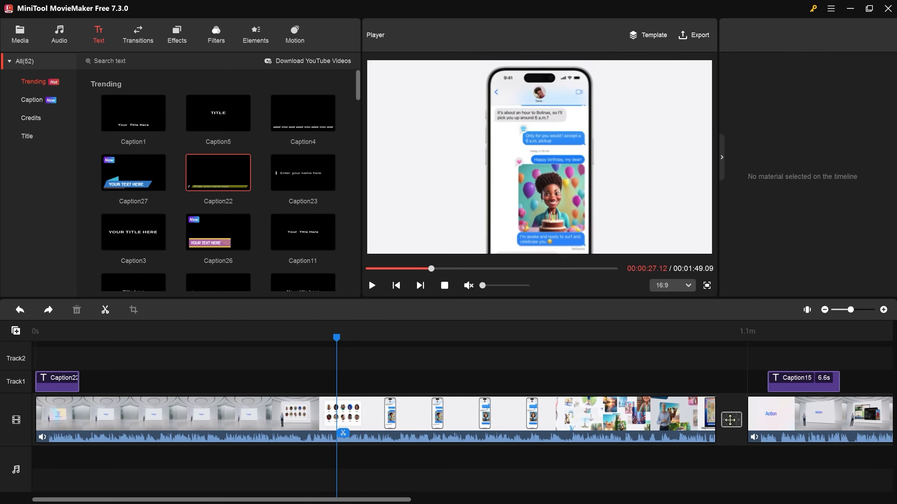
- Browse the caption, credits and title templates and insert the Title5 template between the two video clips
click(731, 420)
scroll(236, 229, down, 3)
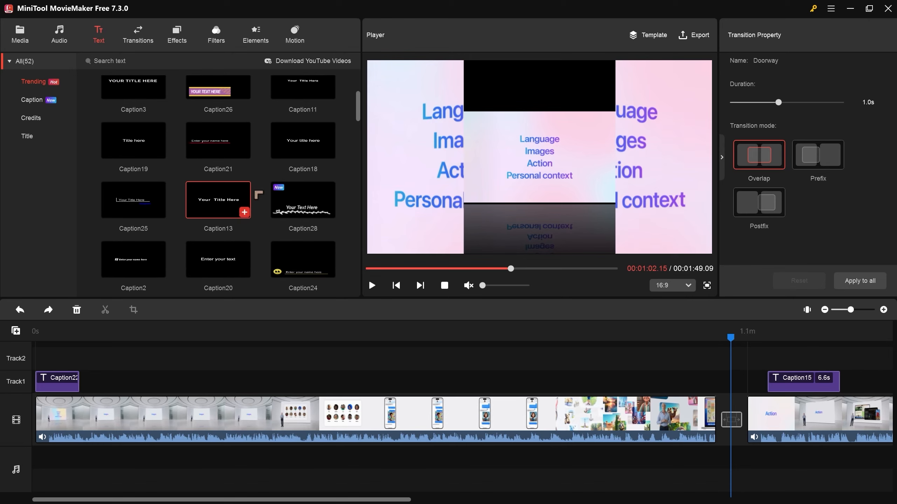
scroll(236, 229, down, 10)
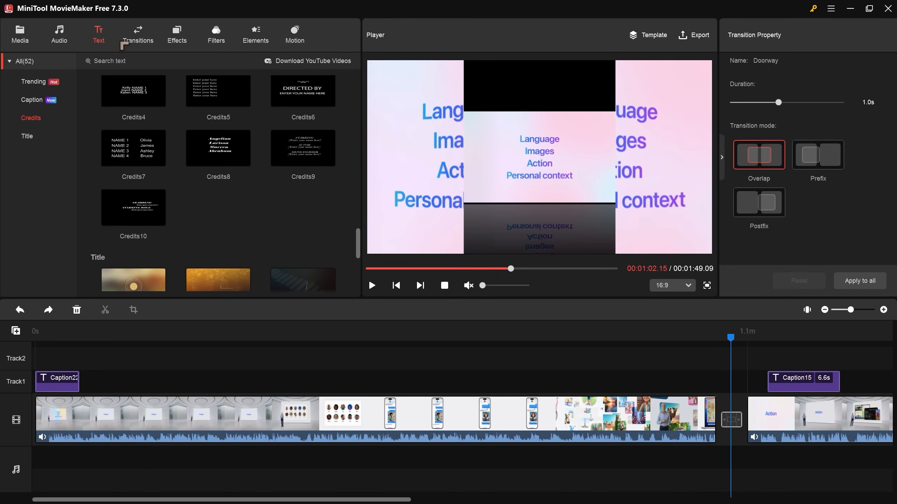
scroll(281, 145, down, 2)
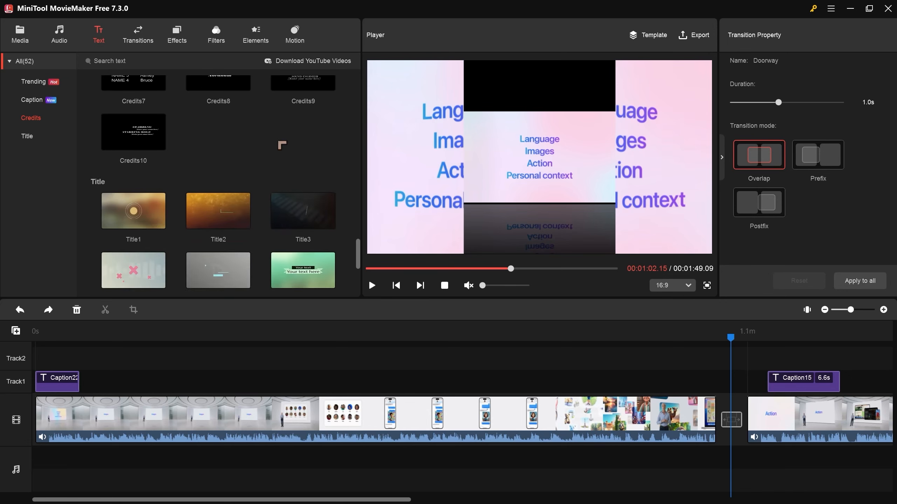
scroll(281, 145, down, 3)
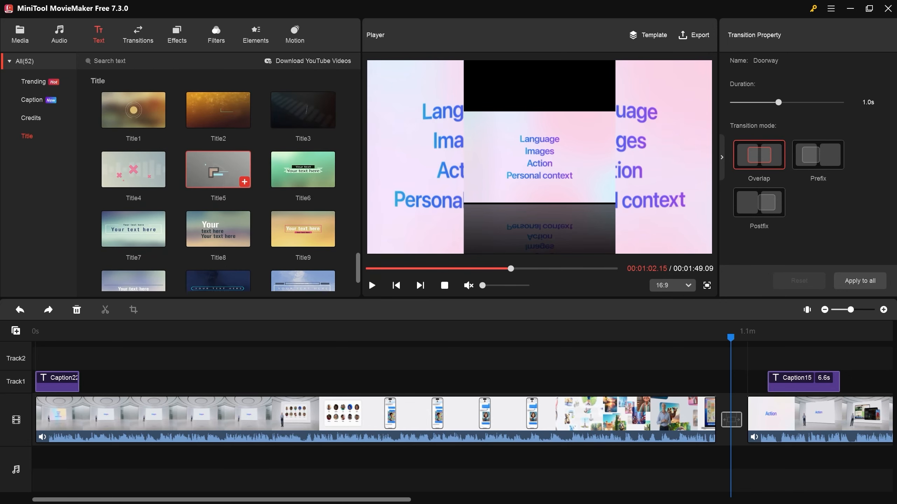
mouse_move(242, 186)
click(725, 332)
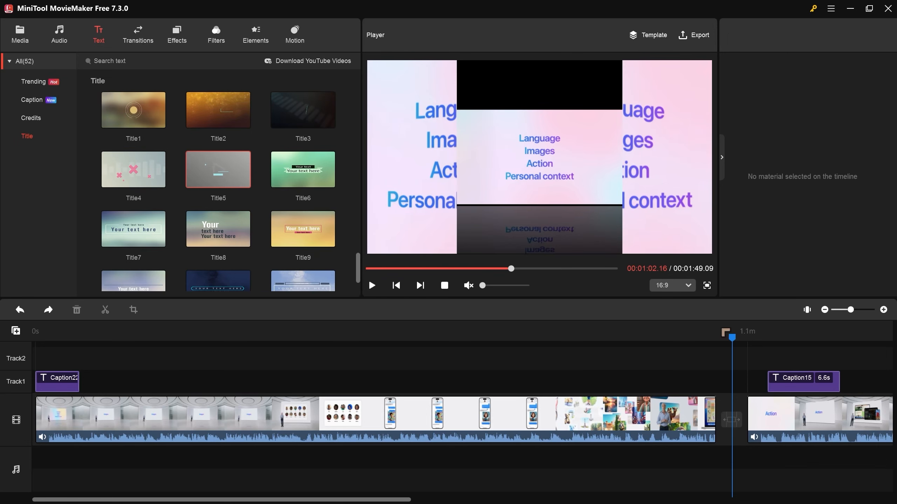
click(761, 416)
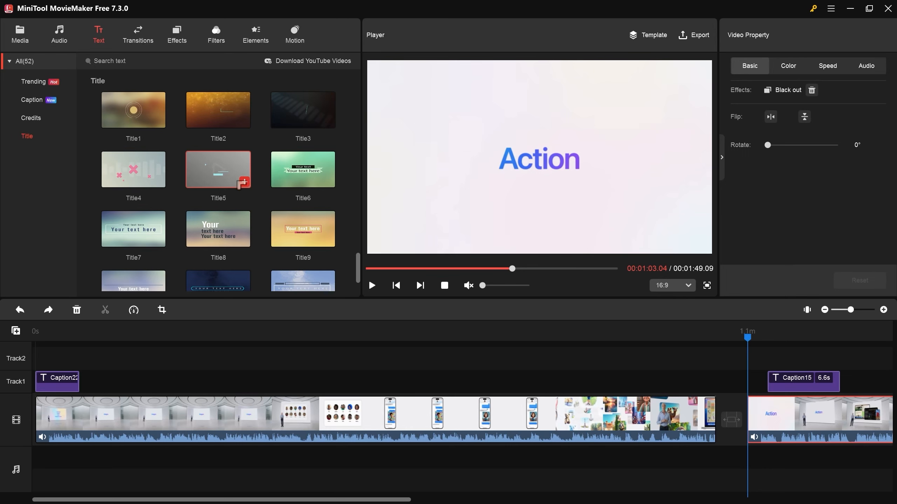
click(244, 182)
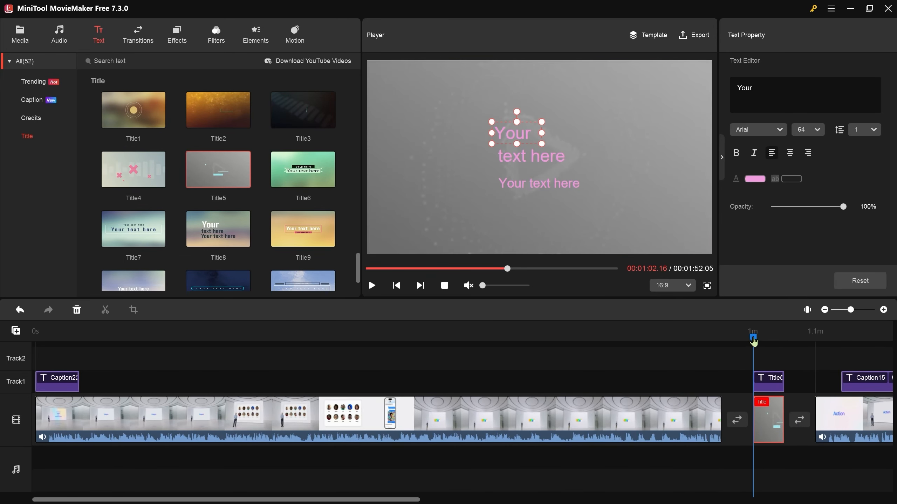
- Scrub through the Models/Action/Language title and play it back from the end of the first clip into the second
mouse_move(753, 341)
mouse_down()
mouse_move(786, 346)
mouse_move(761, 347)
mouse_up()
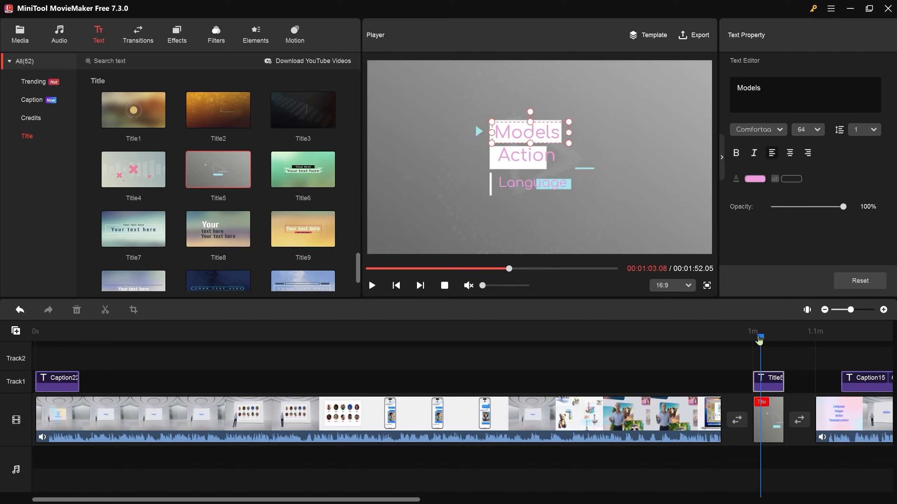
drag(761, 342, 752, 353)
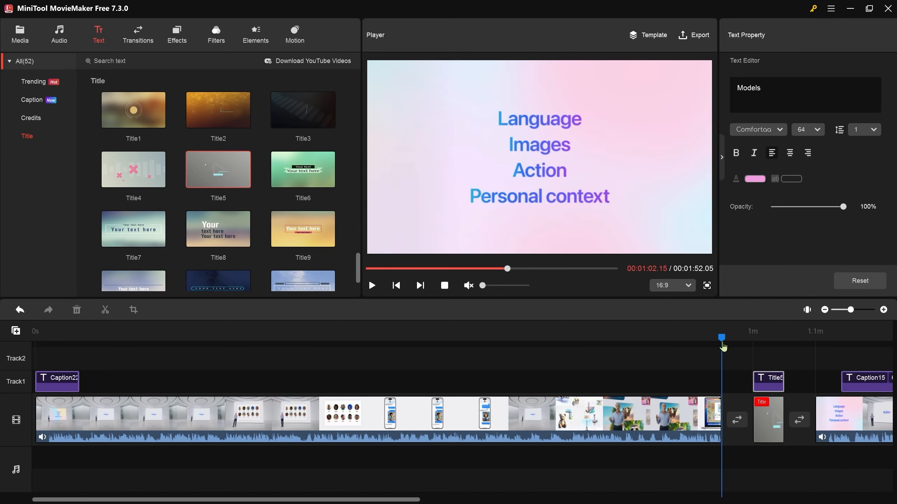
key(space)
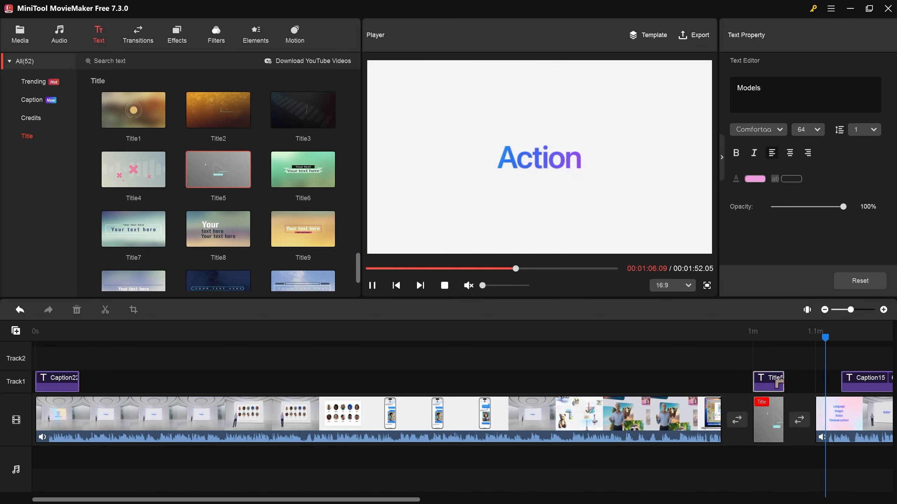
key(space)
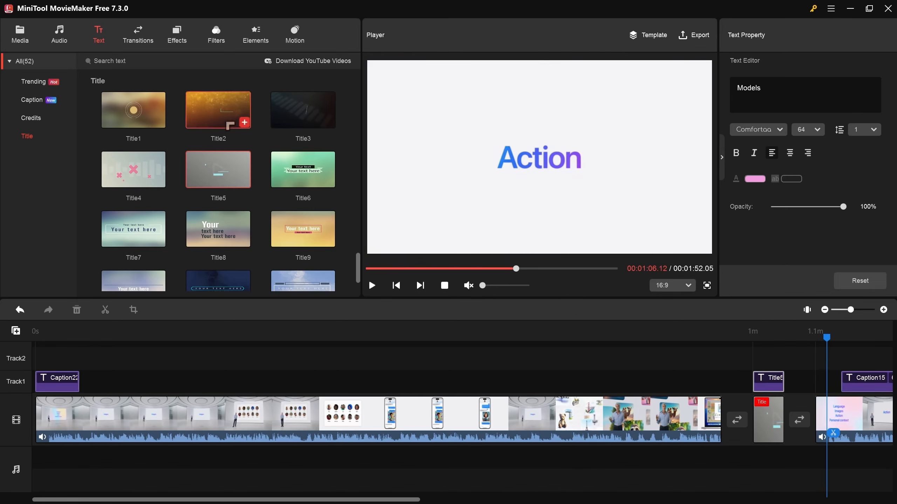
- Add the CrossZoom transition before and after the title clip and play back the result
click(145, 41)
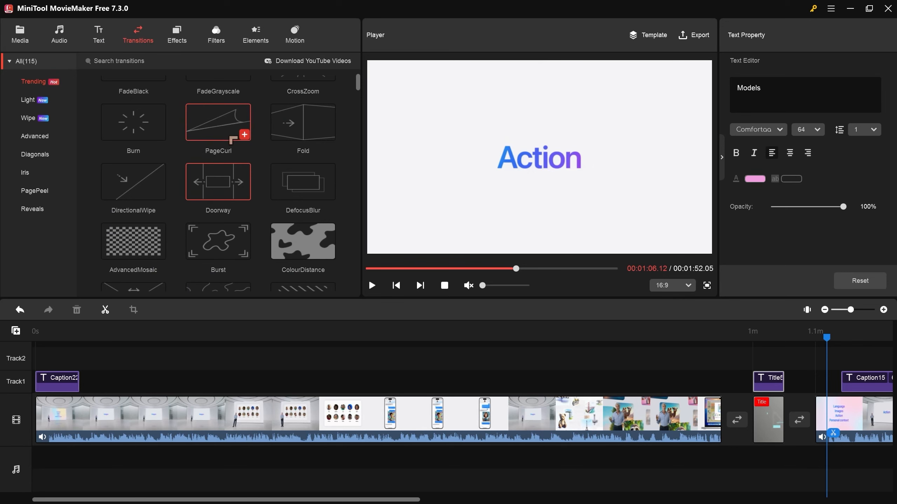
scroll(269, 166, up, 1)
drag(306, 130, 740, 423)
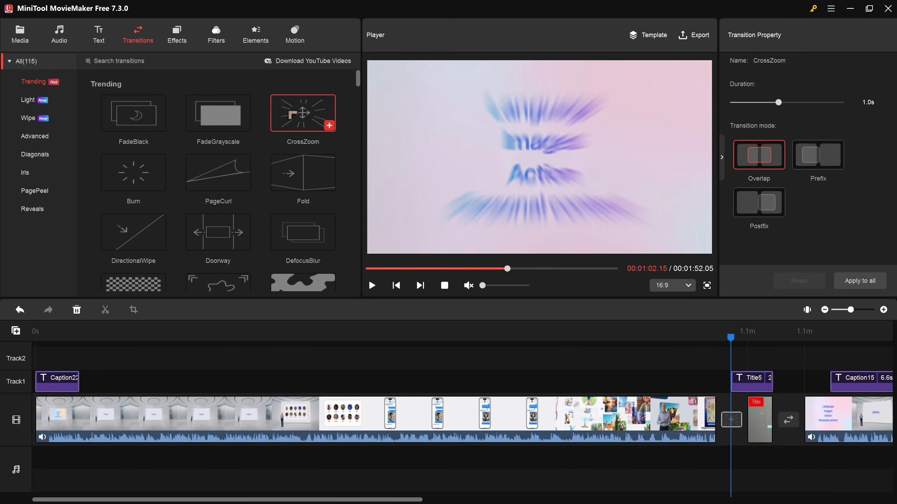
click(790, 422)
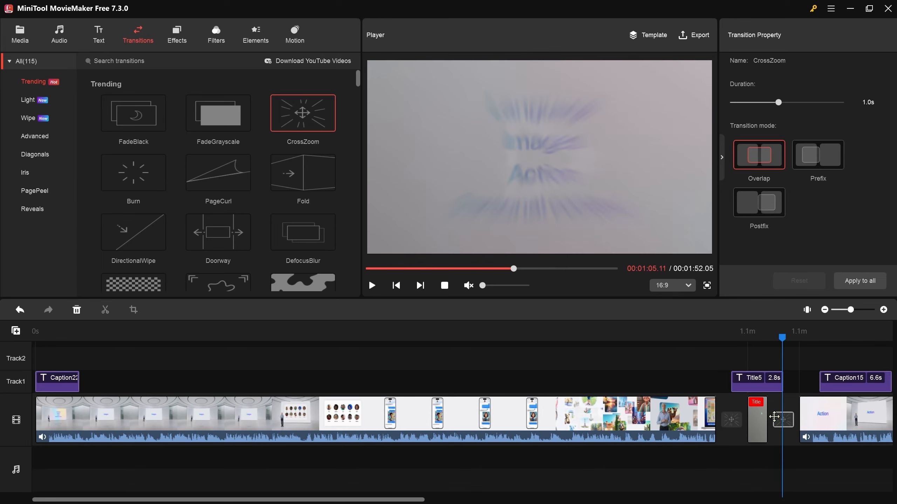
click(702, 339)
key(space)
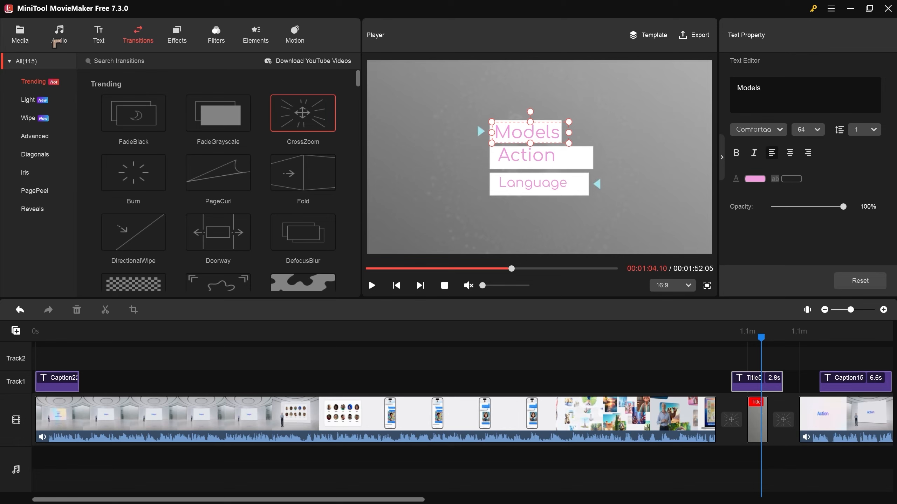
- Look through the imported media, the music tracks and the text, transition, effect and filter libraries
click(21, 35)
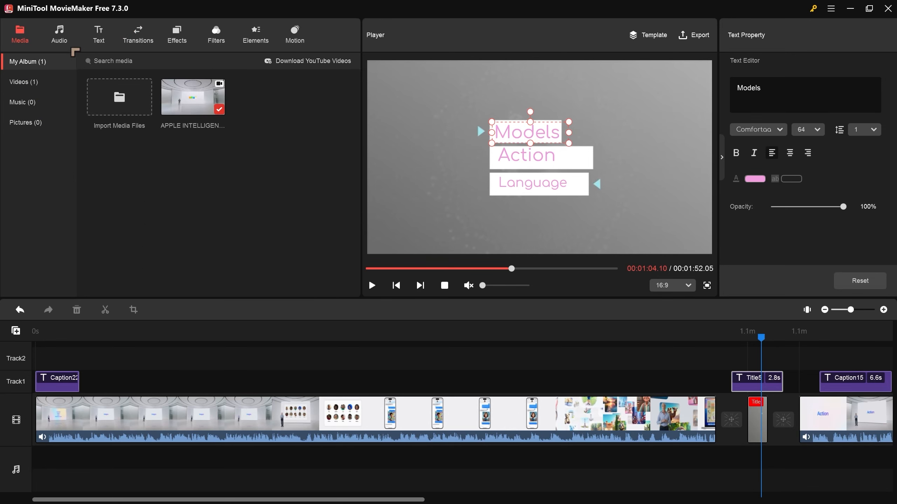
click(69, 46)
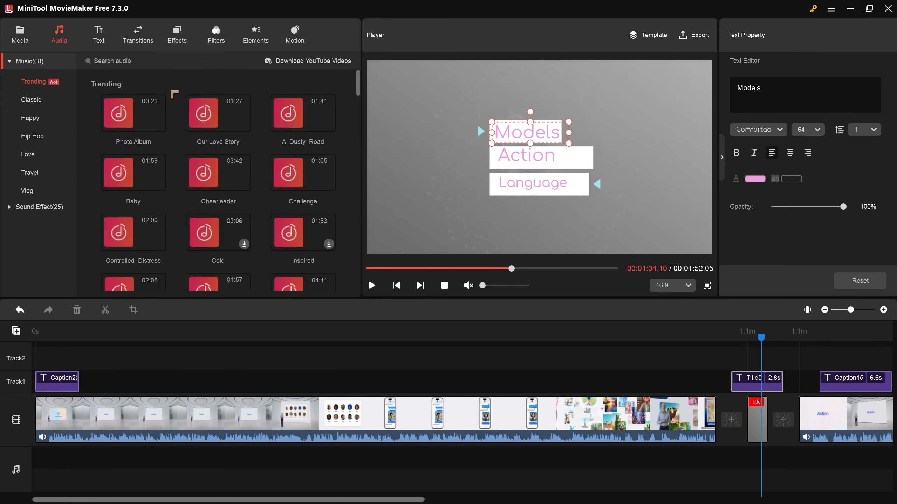
scroll(310, 196, down, 3)
scroll(310, 197, down, 10)
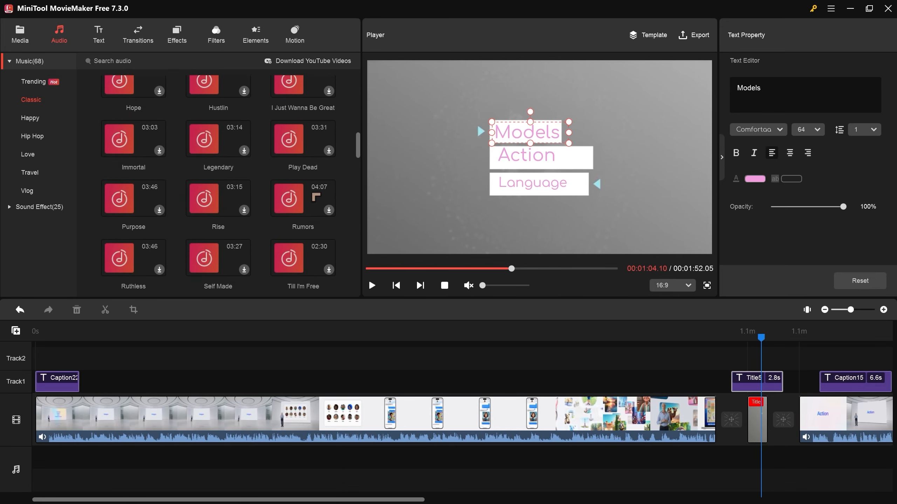
right_click(337, 197)
click(106, 31)
click(138, 44)
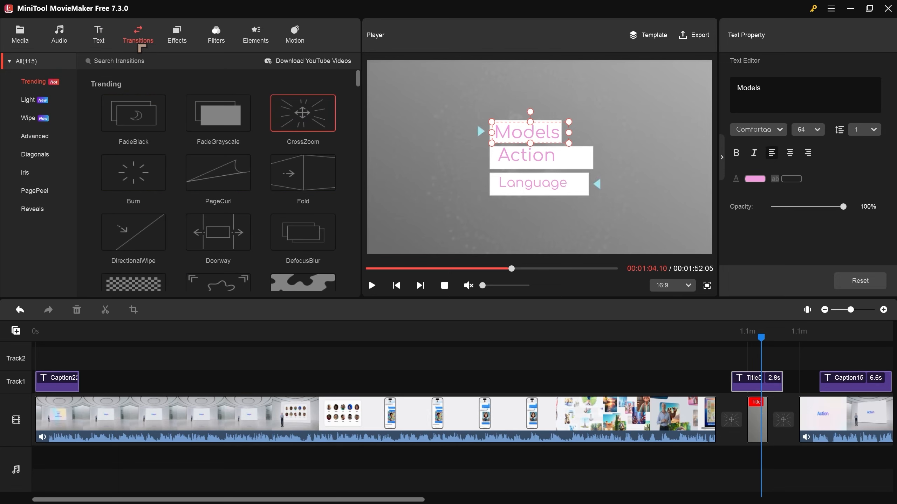
click(177, 35)
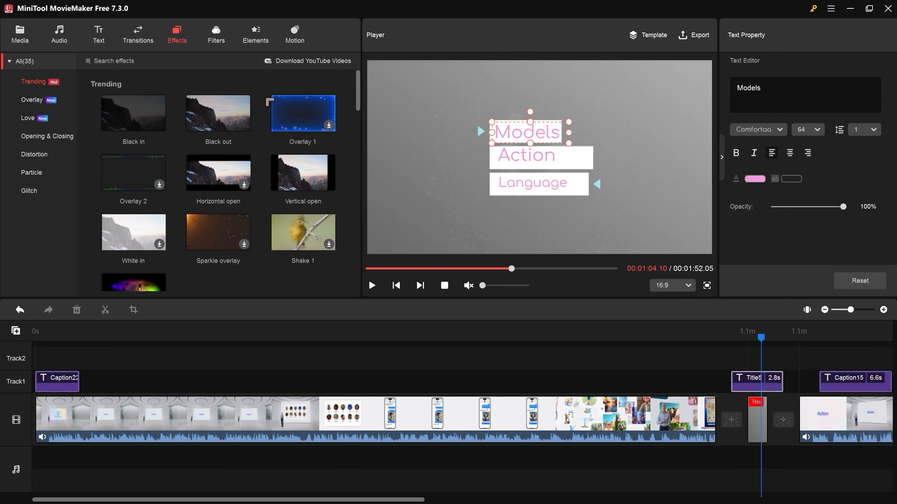
click(219, 37)
- Add the Subscribe 1 element at 00:00:55.15 and place it near the lower-left corner of the video frame
click(260, 41)
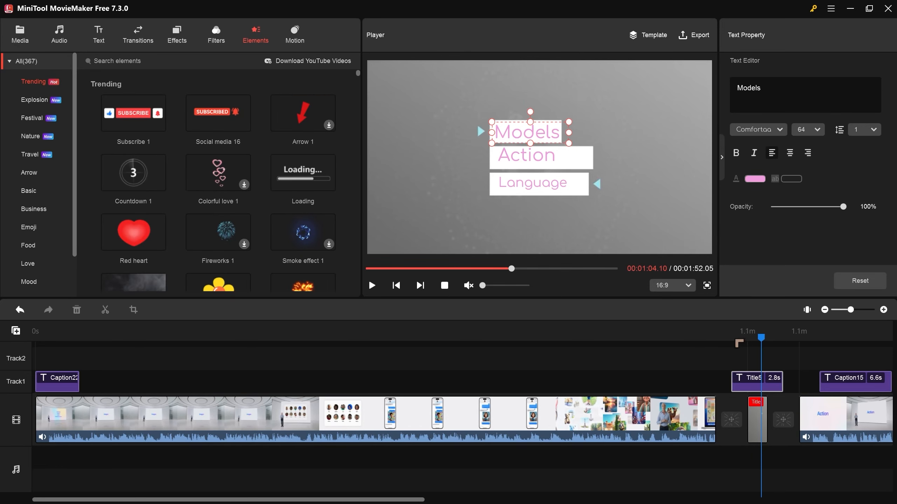
drag(511, 272, 495, 280)
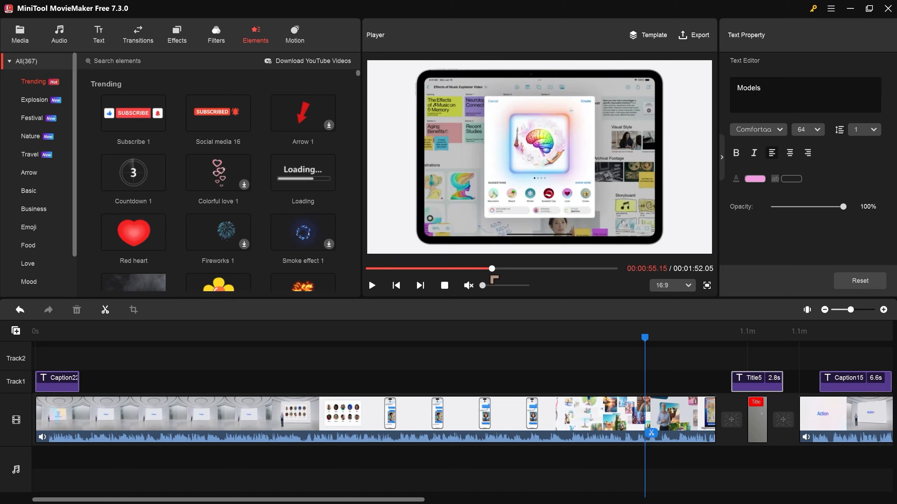
drag(163, 121, 399, 169)
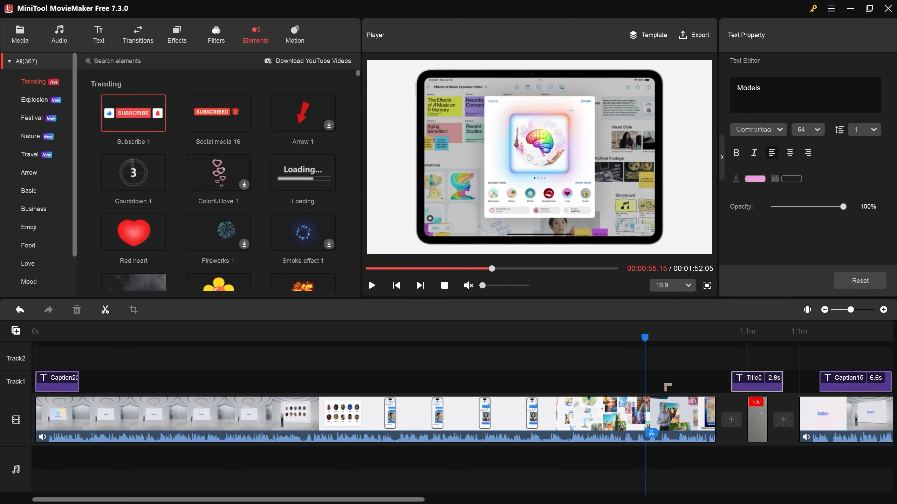
mouse_move(165, 129)
mouse_move(130, 117)
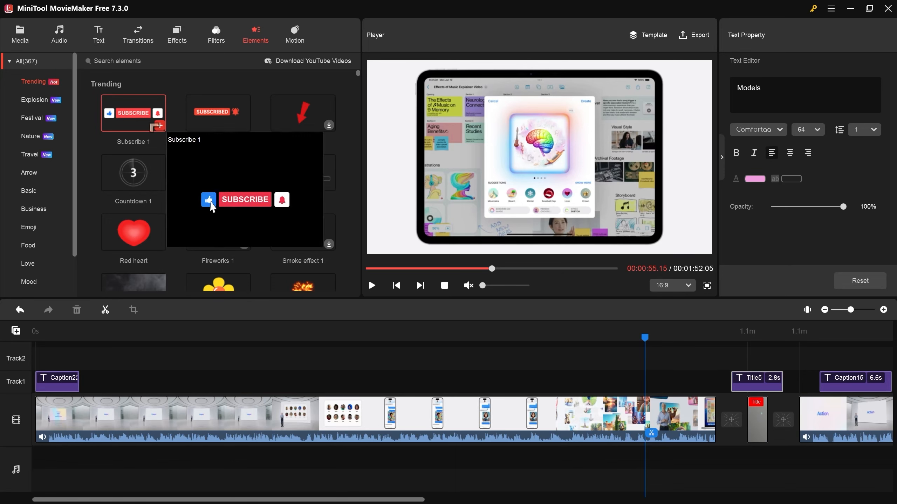
click(159, 125)
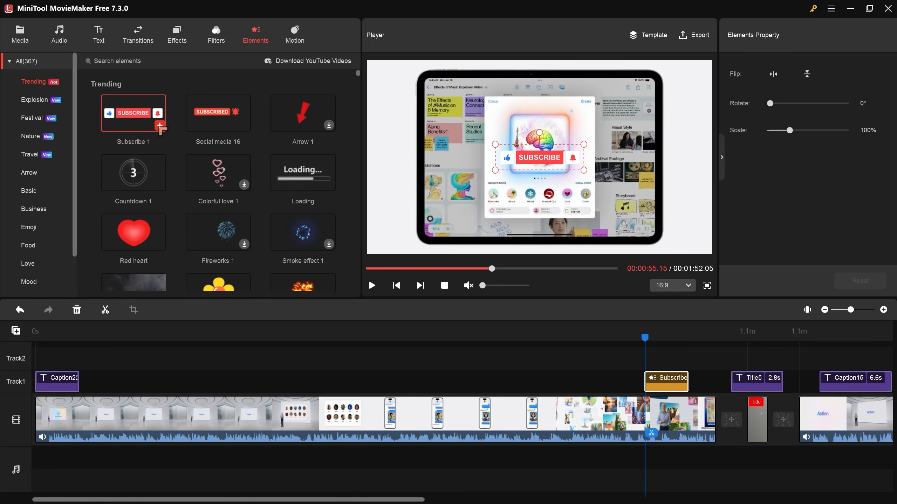
drag(541, 162, 412, 218)
- Examine the element categories from Trending through Festival, Business, Food and Love, as well as the Motion effects
scroll(300, 195, down, 10)
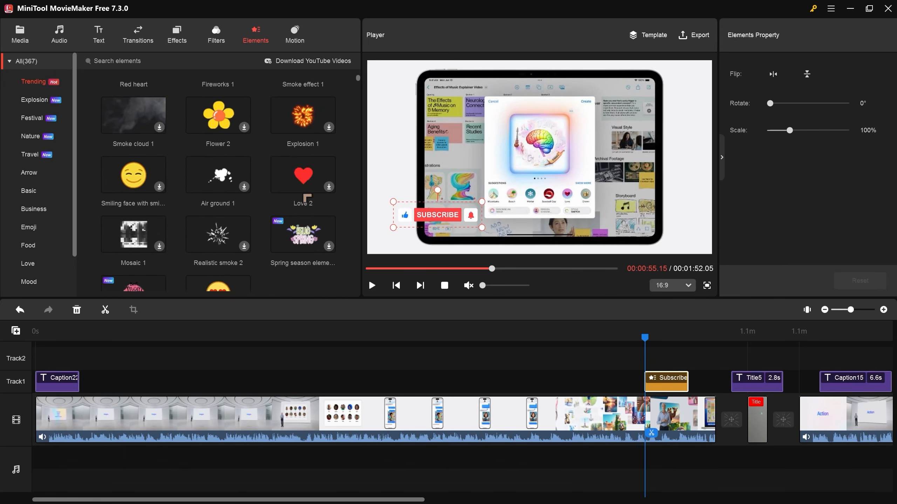
scroll(298, 200, up, 10)
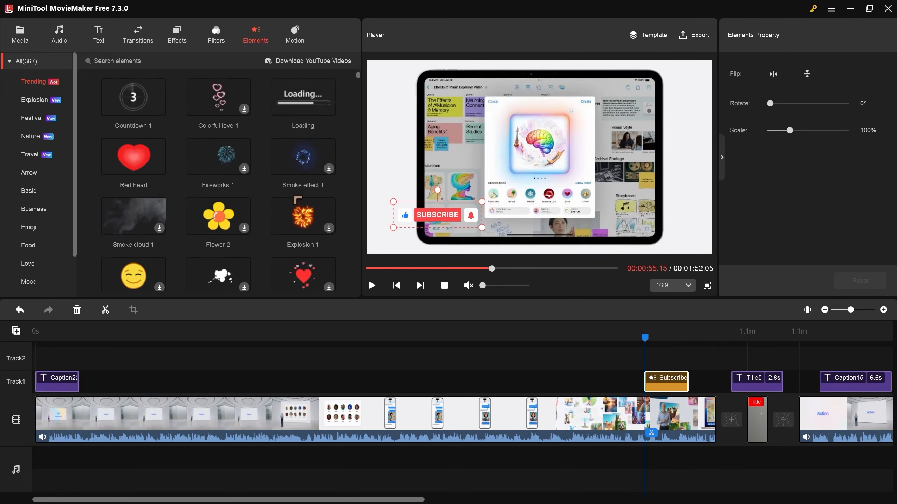
scroll(302, 192, down, 10)
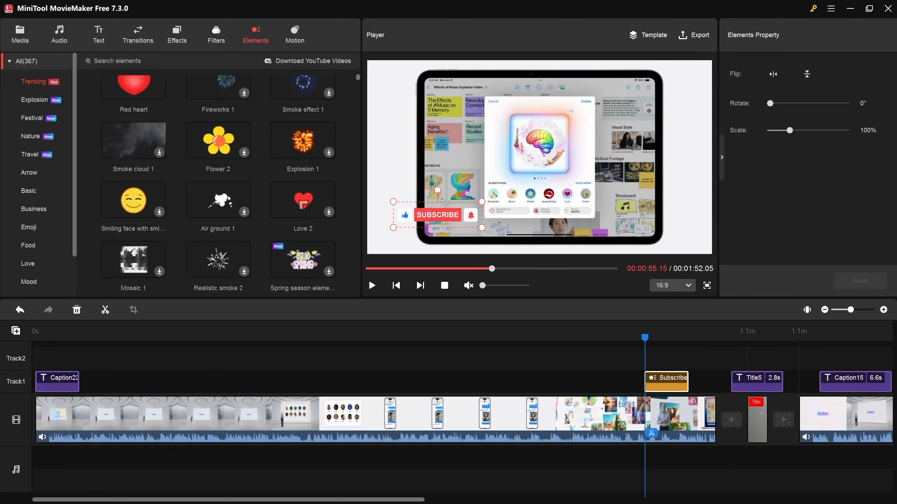
scroll(321, 210, down, 5)
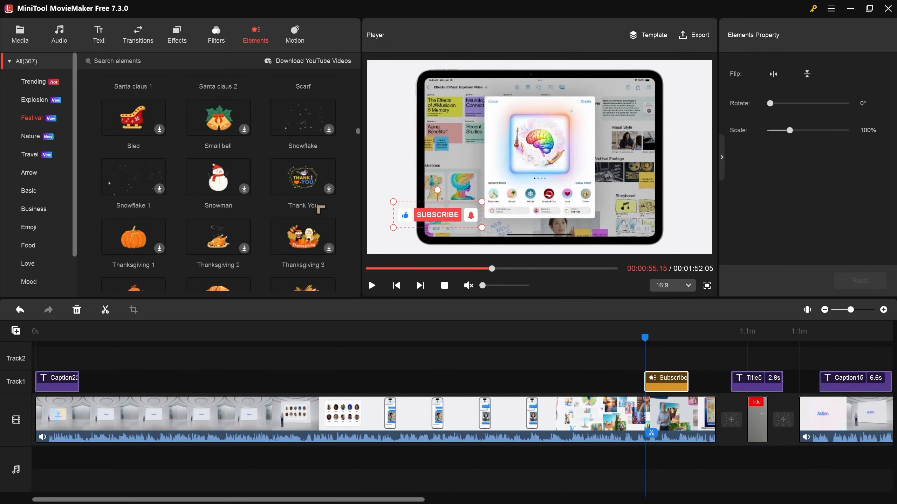
scroll(359, 137, down, 6)
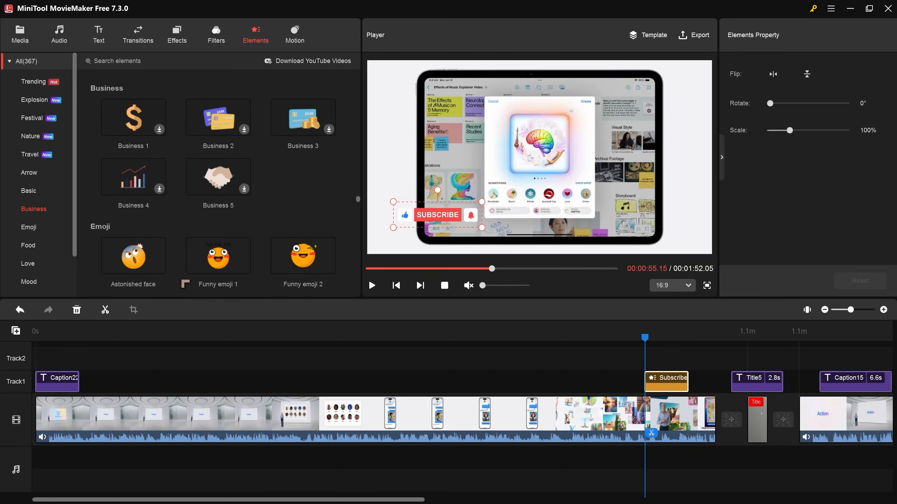
scroll(184, 282, down, 10)
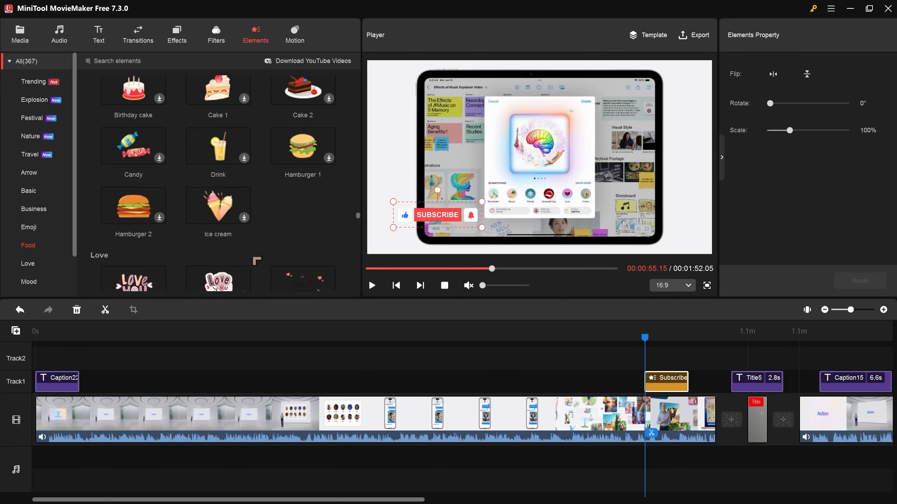
scroll(257, 261, down, 12)
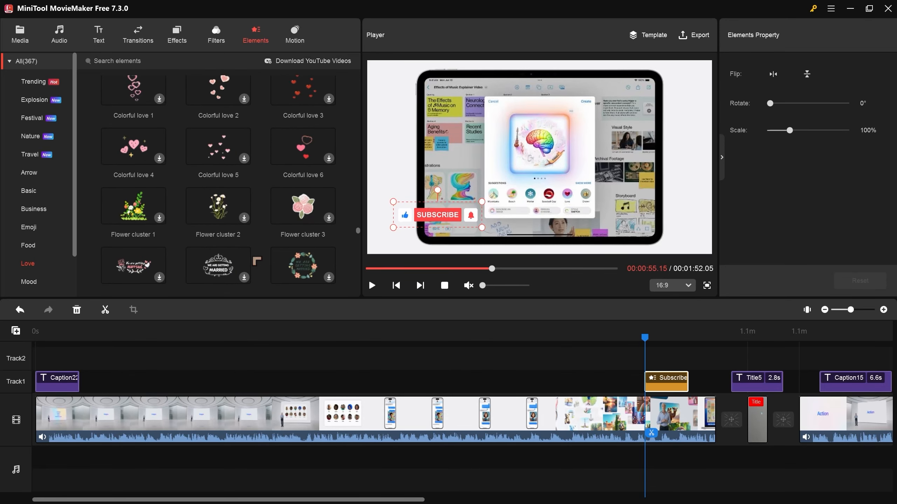
scroll(257, 261, down, 4)
click(295, 36)
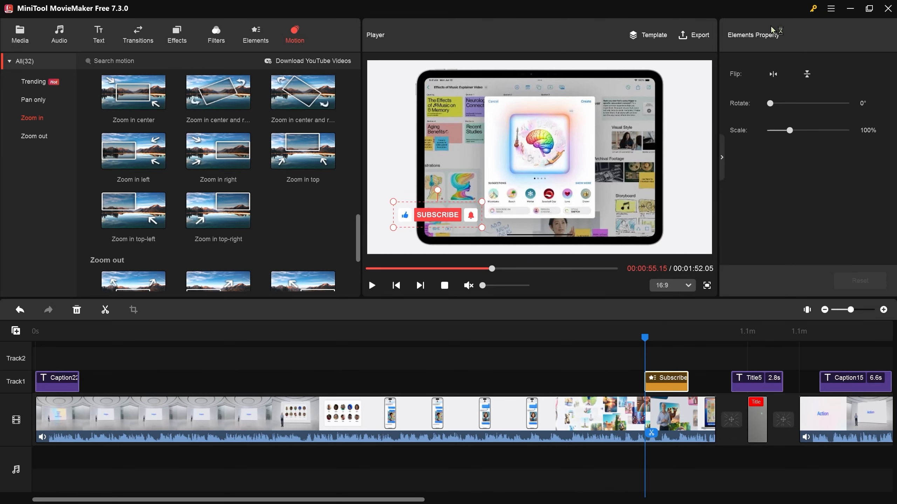
- View the registration window with its bundle offer and subscription plans, and close it
click(813, 8)
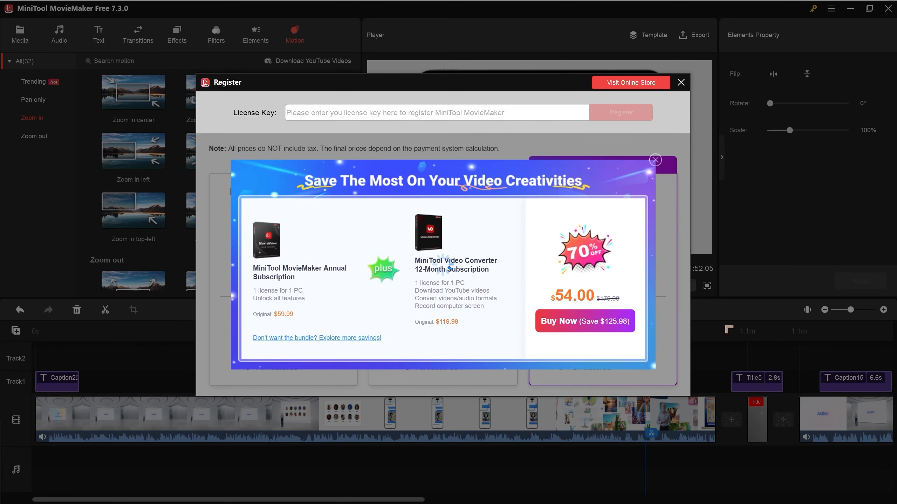
click(656, 161)
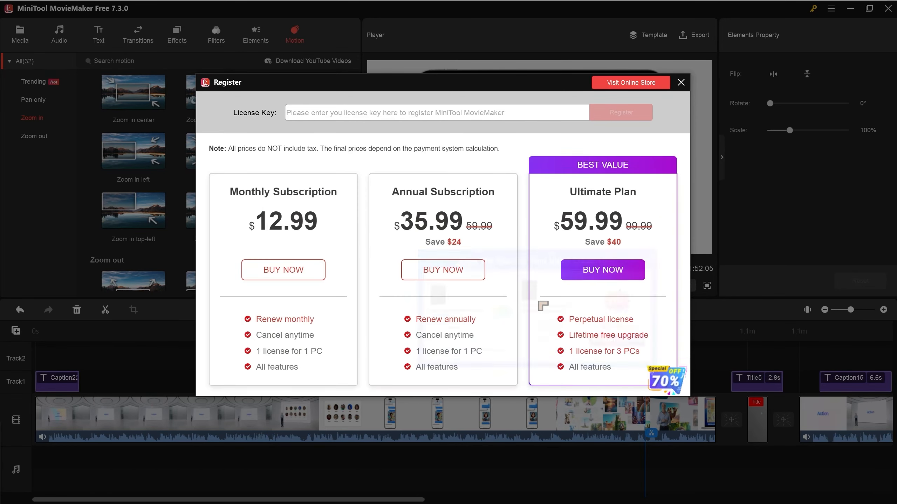
click(680, 83)
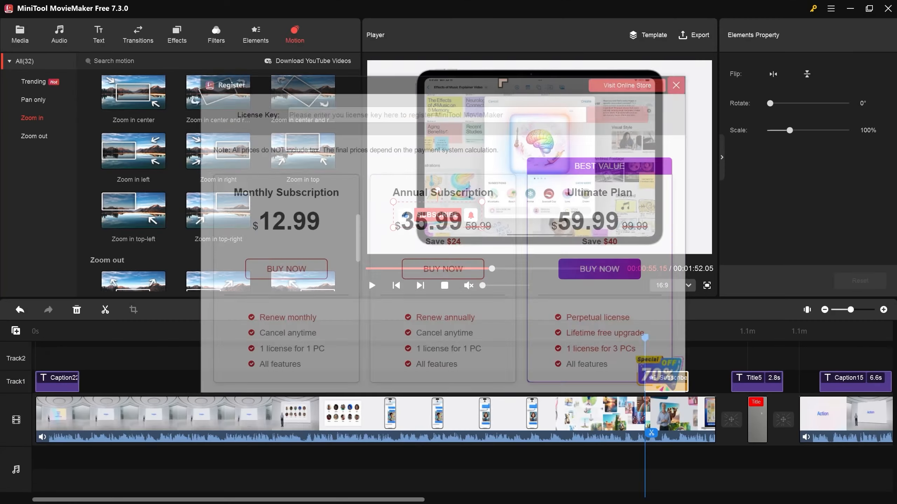